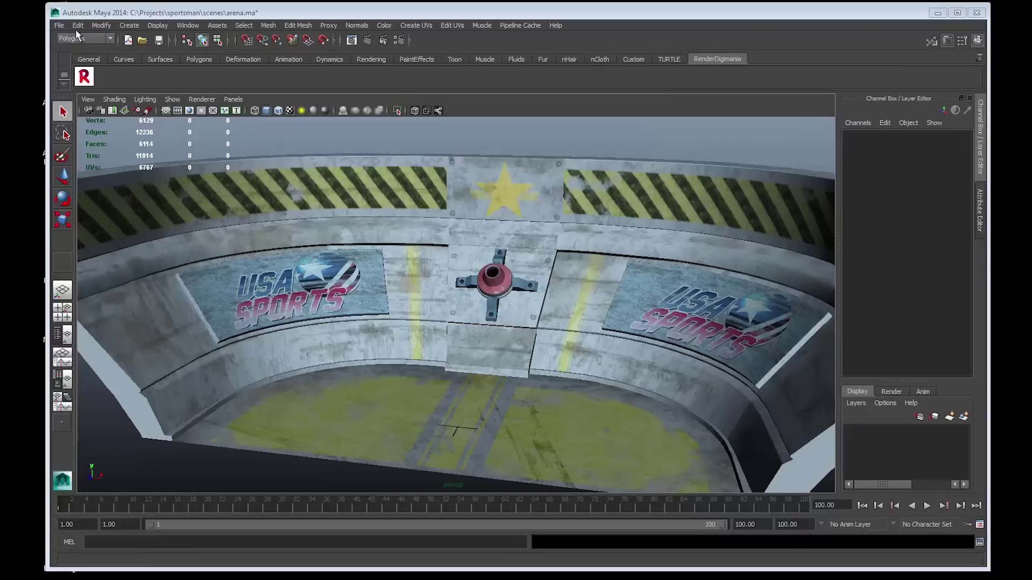
# Step: Open the act_sportsman.ma scene, discarding unsaved changes to arena.ma
pyautogui.click(59, 25)
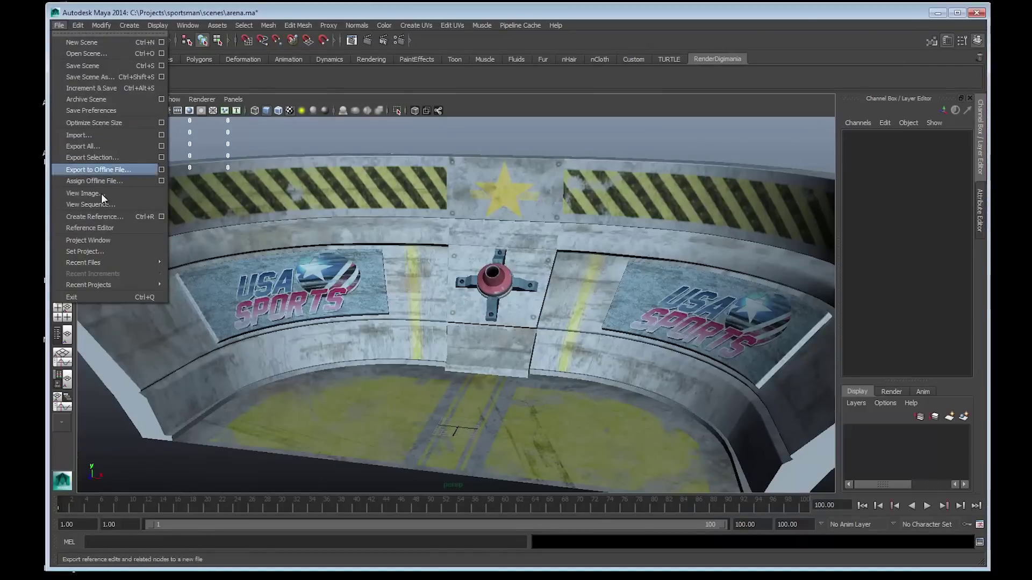
pyautogui.click(75, 56)
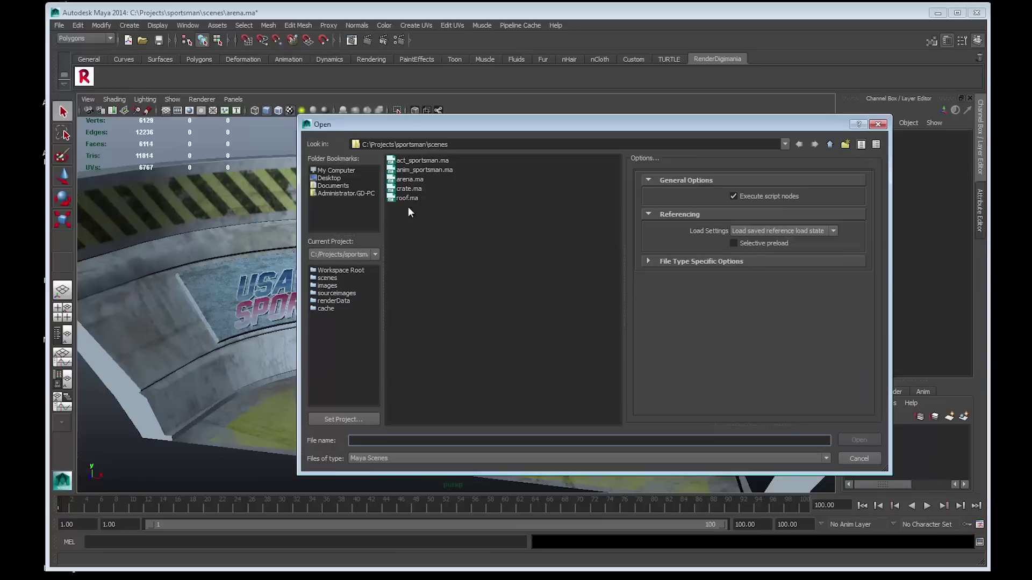
pyautogui.click(407, 161)
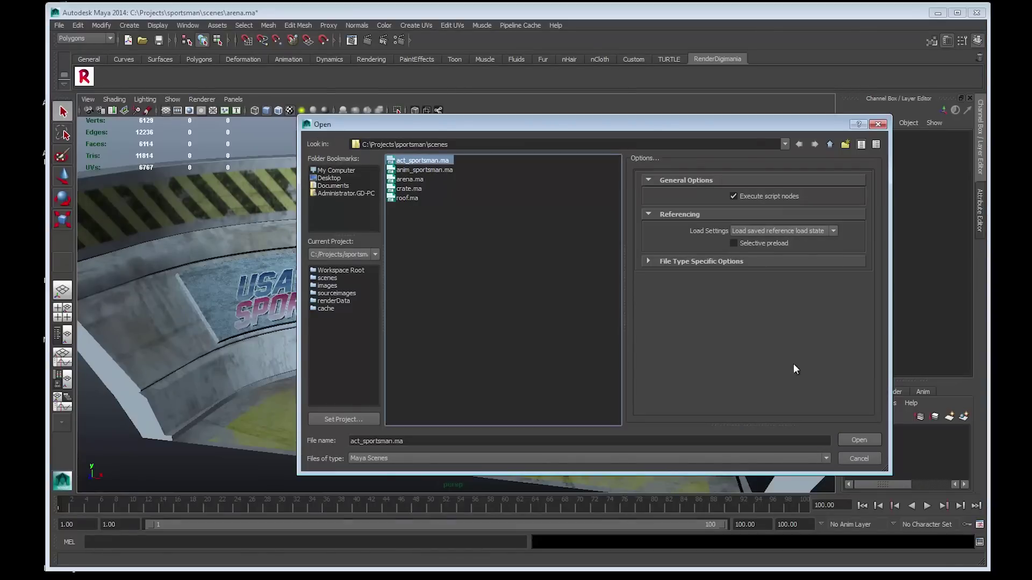
pyautogui.click(858, 439)
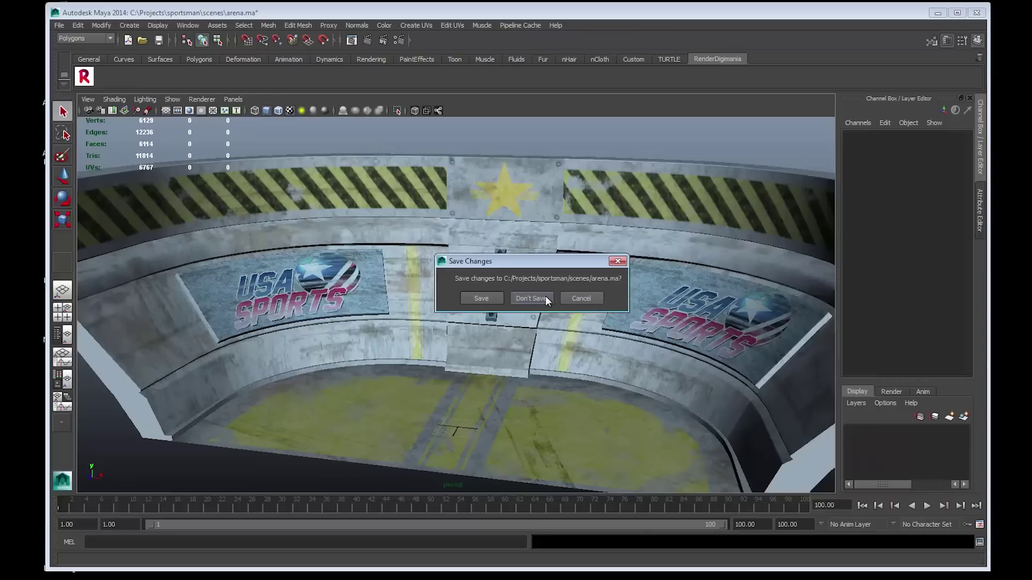
pyautogui.click(540, 297)
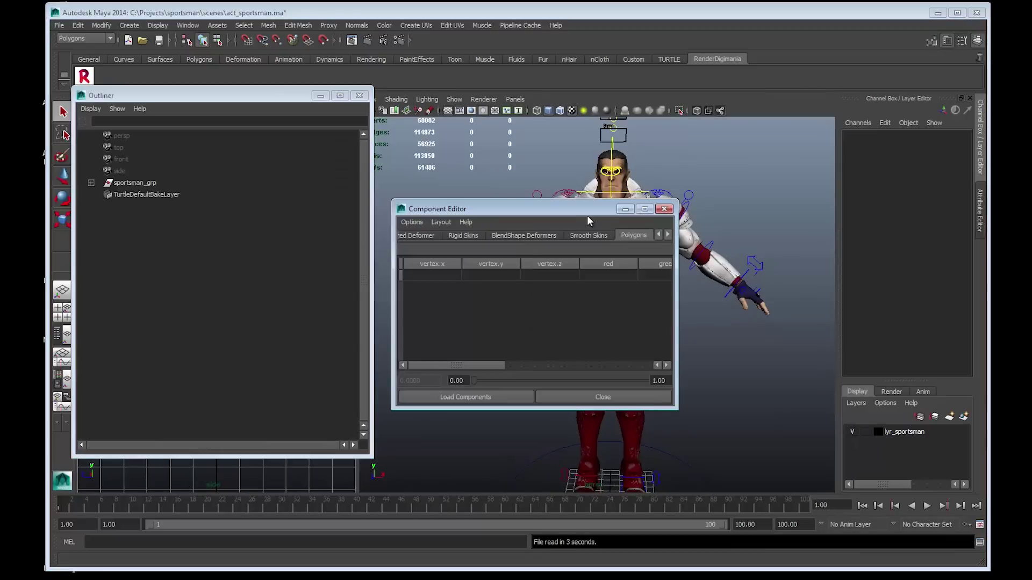
# Step: Close the Component Editor, select sportsman_grp in the Outliner and orbit around the character
pyautogui.click(664, 209)
pyautogui.moveTo(249, 95); pyautogui.dragTo(240, 140)
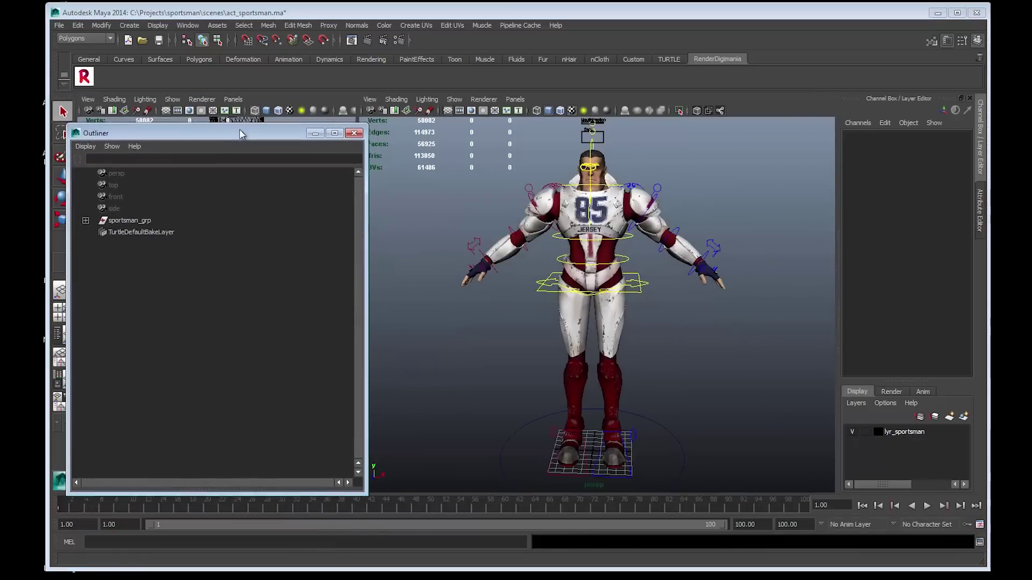
pyautogui.click(348, 220)
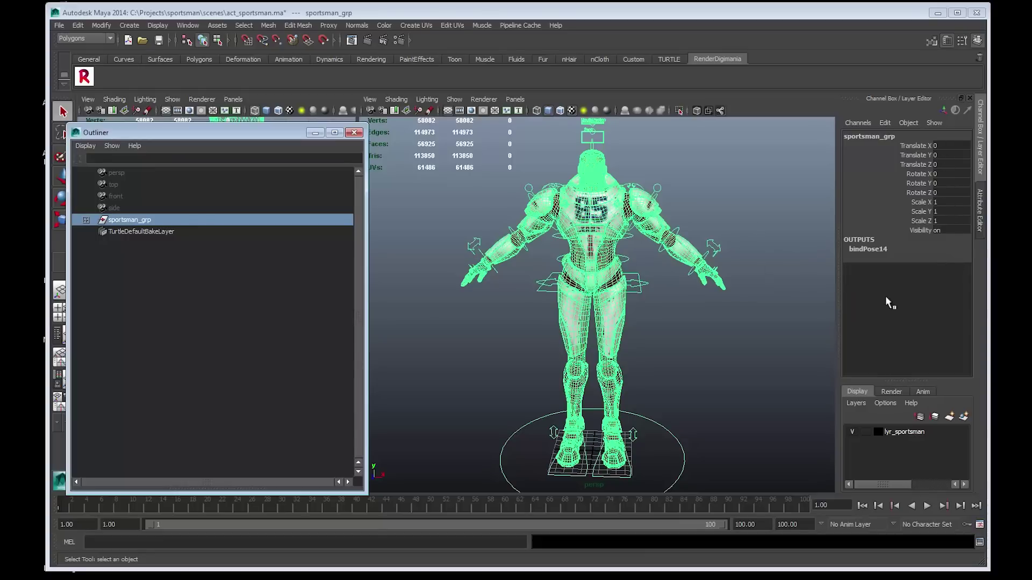
pyautogui.keyDown('alt'); pyautogui.moveTo(680, 357); pyautogui.dragTo(602, 359); pyautogui.keyUp('alt')
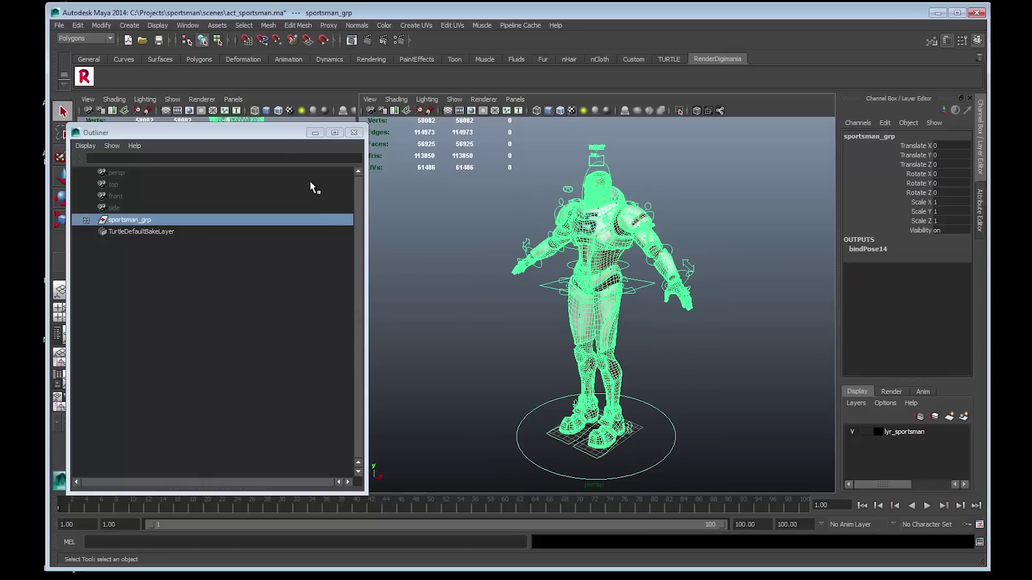
pyautogui.moveTo(269, 132); pyautogui.dragTo(210, 116)
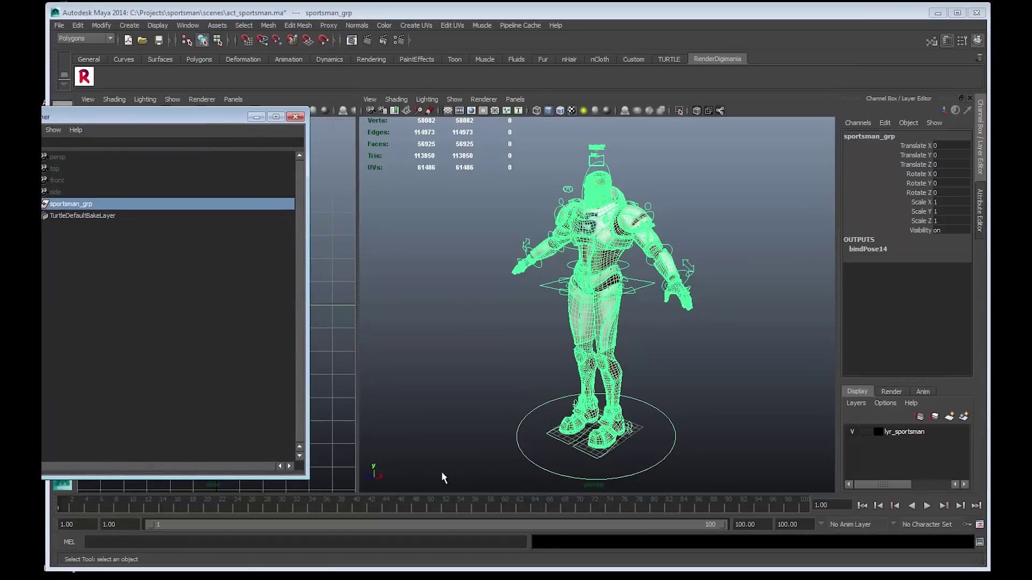
pyautogui.moveTo(218, 114); pyautogui.dragTo(281, 130)
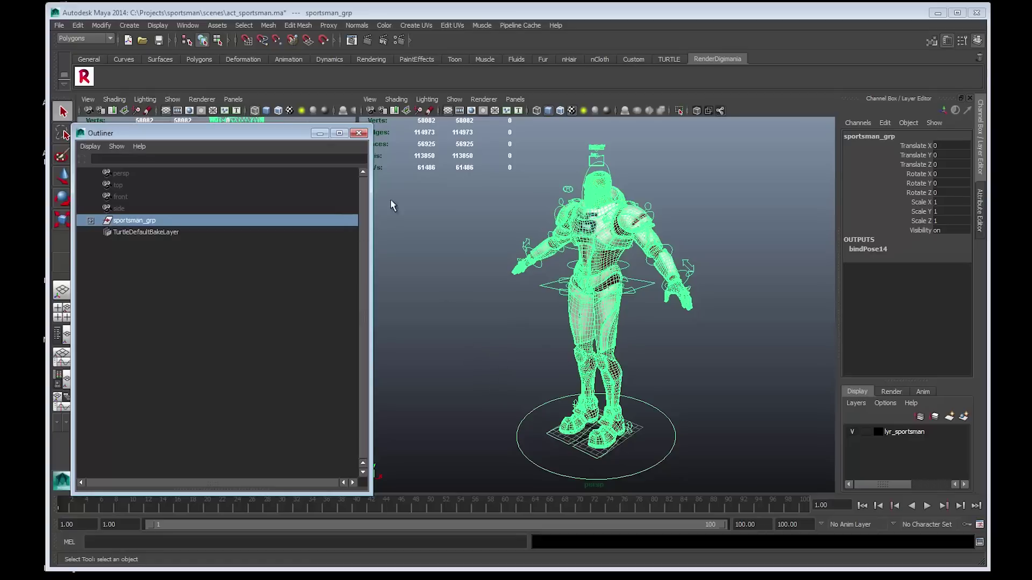
# Step: Expand sportsman_grp and bind_grp in the Outliner to reveal the joint hierarchy
pyautogui.click(90, 222)
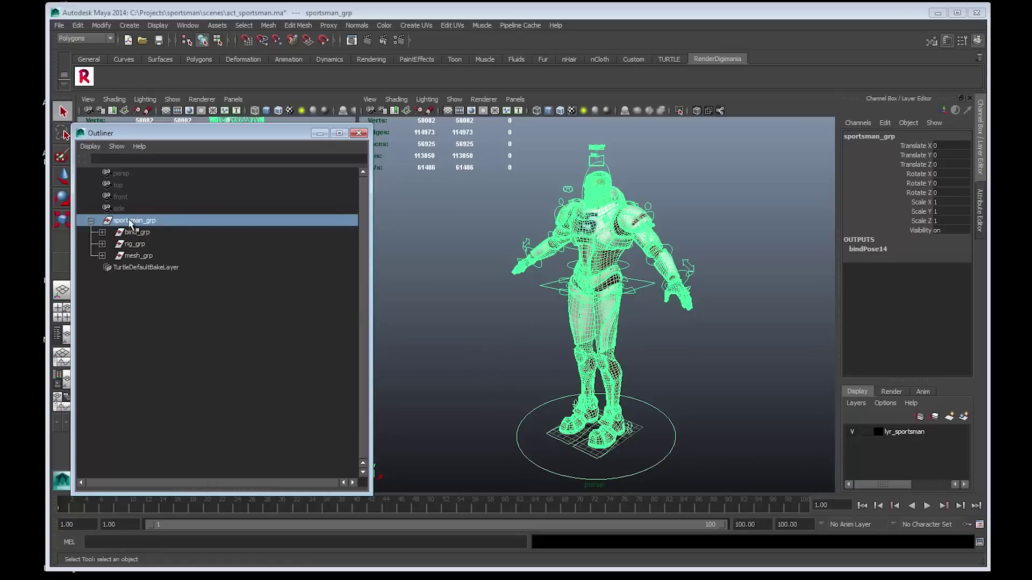
pyautogui.click(144, 257)
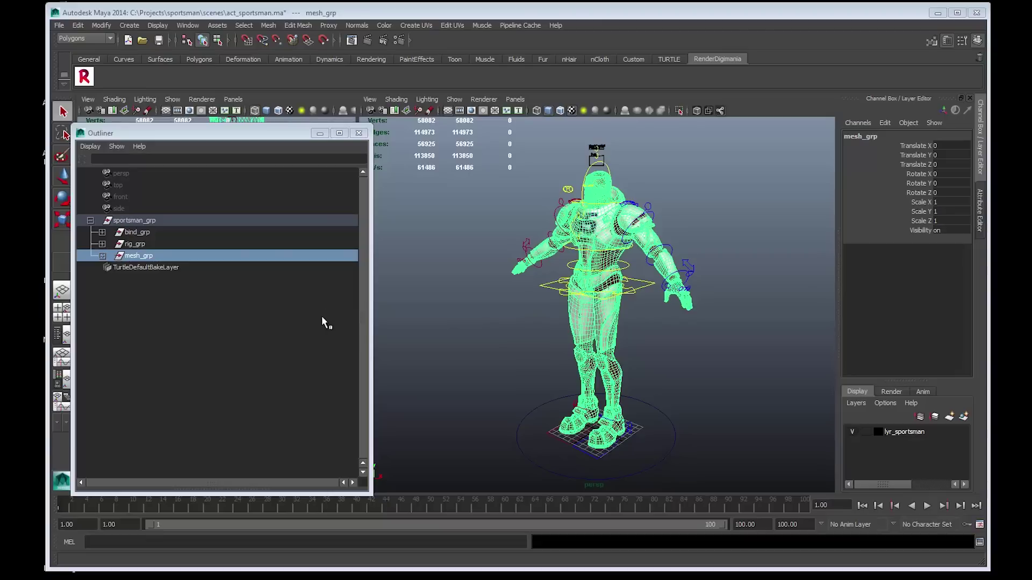
pyautogui.moveTo(145, 258); pyautogui.dragTo(147, 260, button='middle')
pyautogui.click(141, 232)
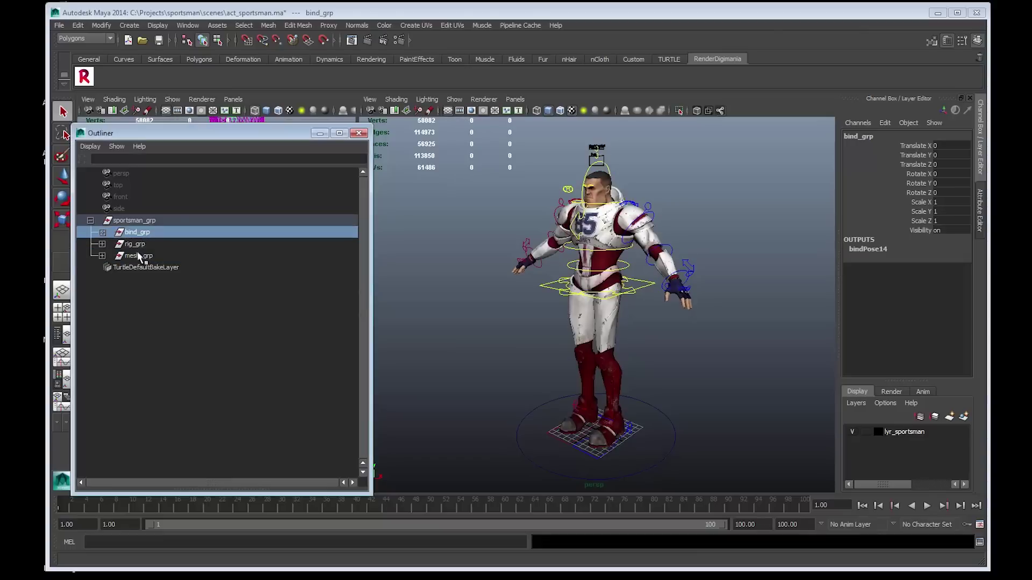
pyautogui.click(137, 255)
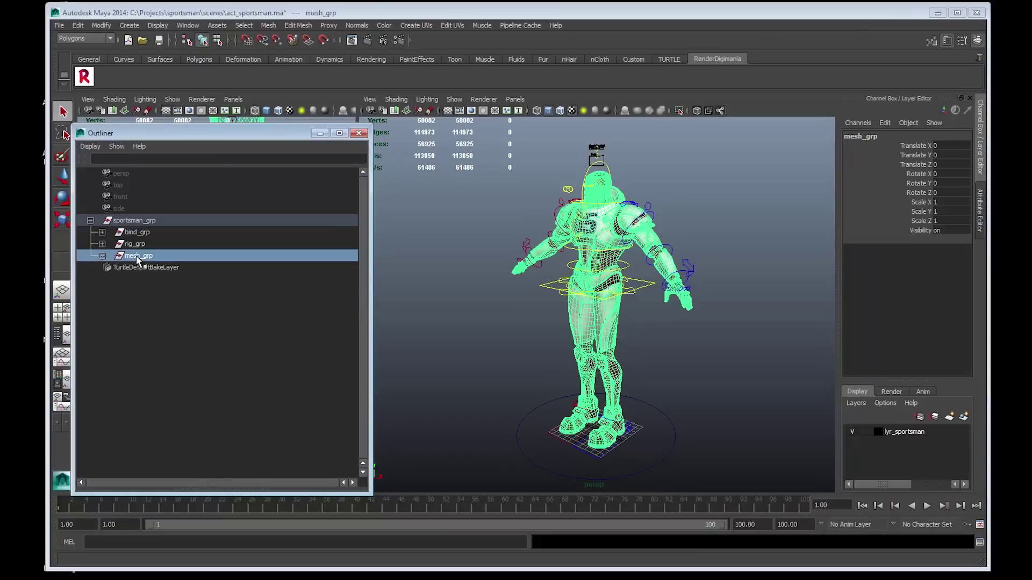
pyautogui.moveTo(138, 256); pyautogui.dragTo(170, 263, button='middle')
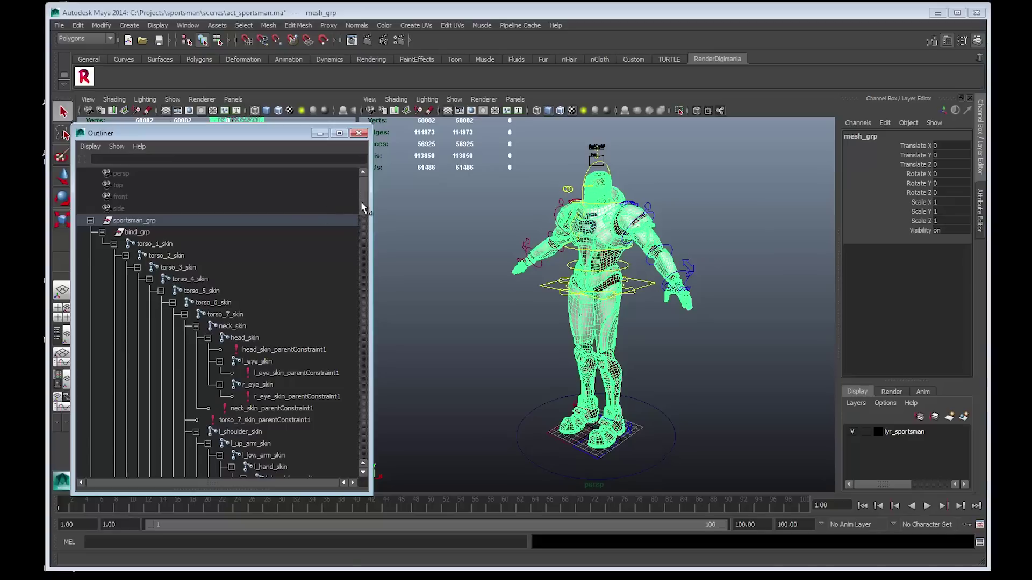
# Step: Select all joints and constraints from torso_1_skin down to r_upLeg_twist_skin_parentConstraint1
pyautogui.moveTo(362, 204); pyautogui.dragTo(152, 197, button='middle')
pyautogui.click(152, 198)
pyautogui.moveTo(366, 217); pyautogui.dragTo(366, 456)
pyautogui.keyDown('shift'); pyautogui.click(231, 432); pyautogui.keyUp('shift')
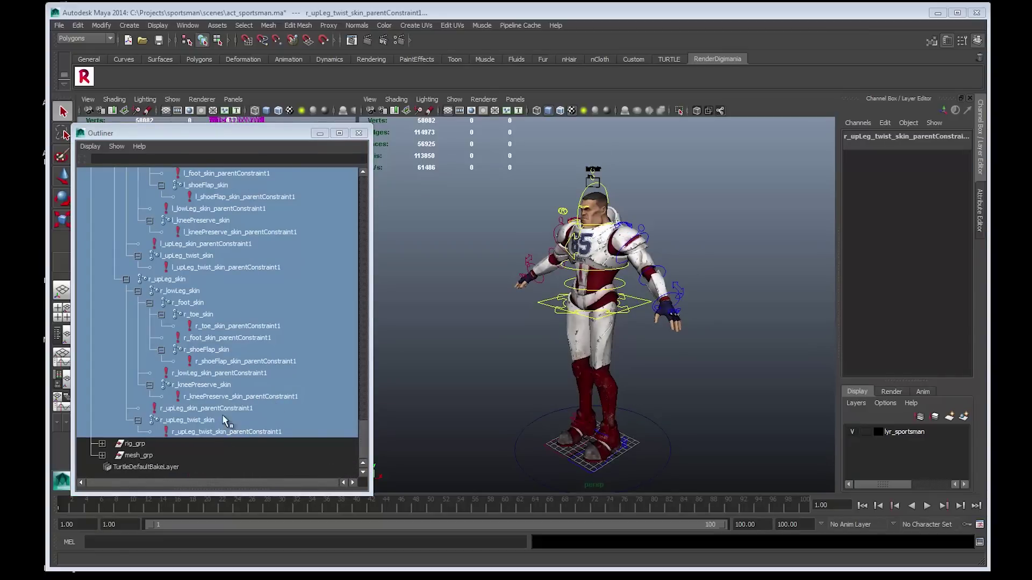
# Step: Run the MEL command delete -cn to remove the selected joints' parent constraints
pyautogui.click(103, 543)
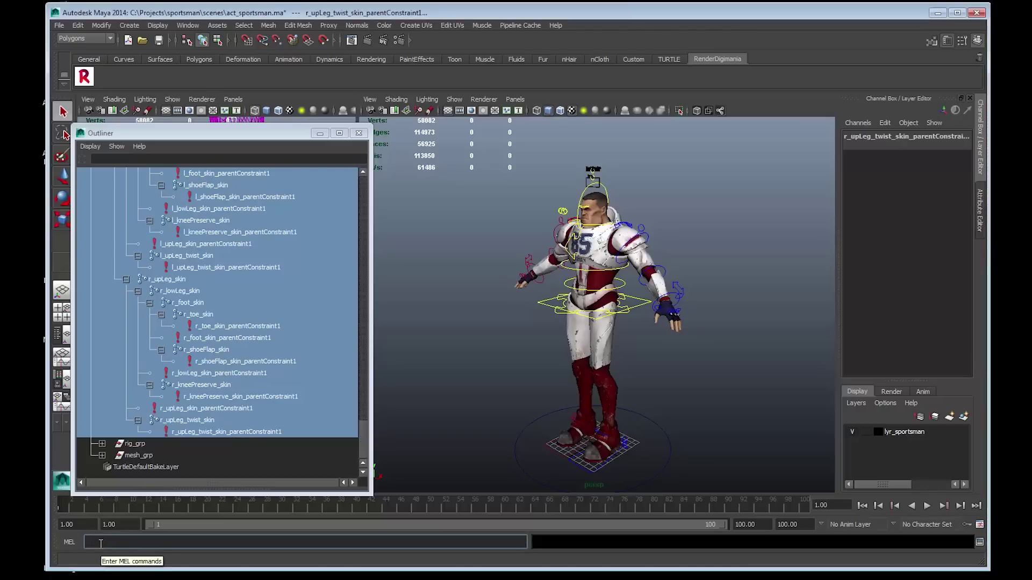
pyautogui.write('delete')
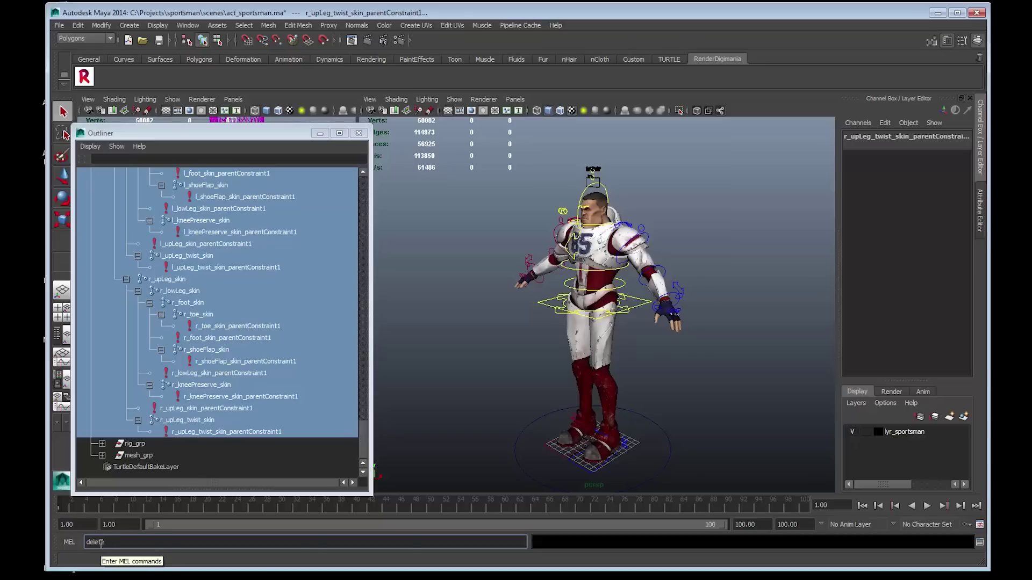
pyautogui.write(' -cn;')
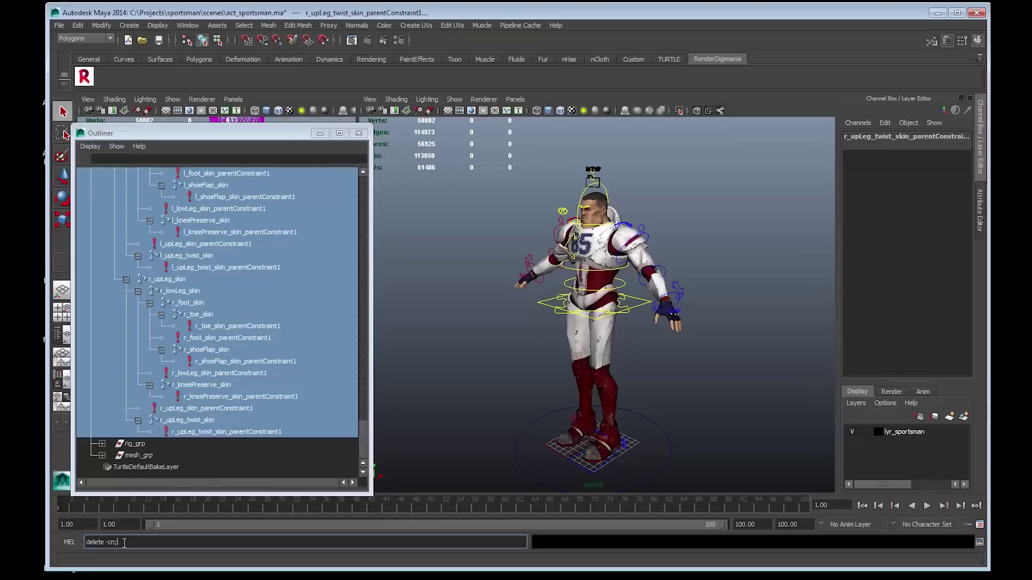
pyautogui.press('Return')
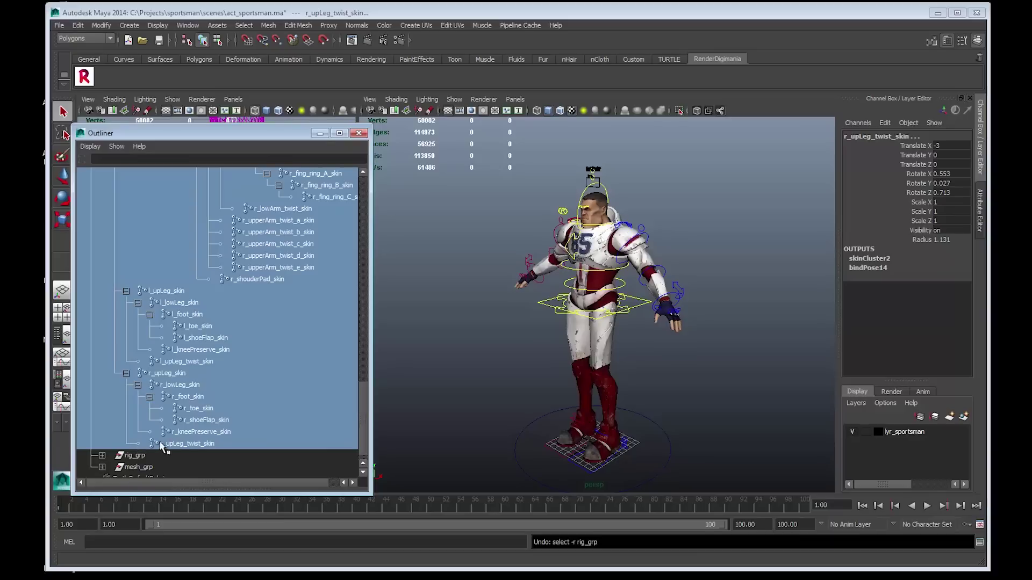
# Step: Delete rig_grp and collapse bind_grp, leaving only bind_grp and mesh_grp under sportsman_grp
pyautogui.click(135, 456)
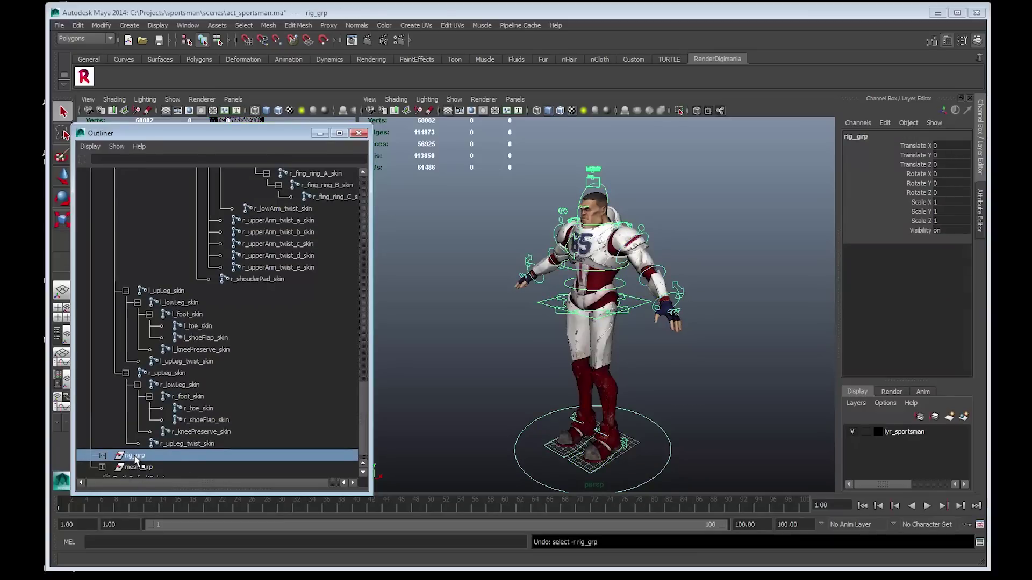
pyautogui.press('Delete')
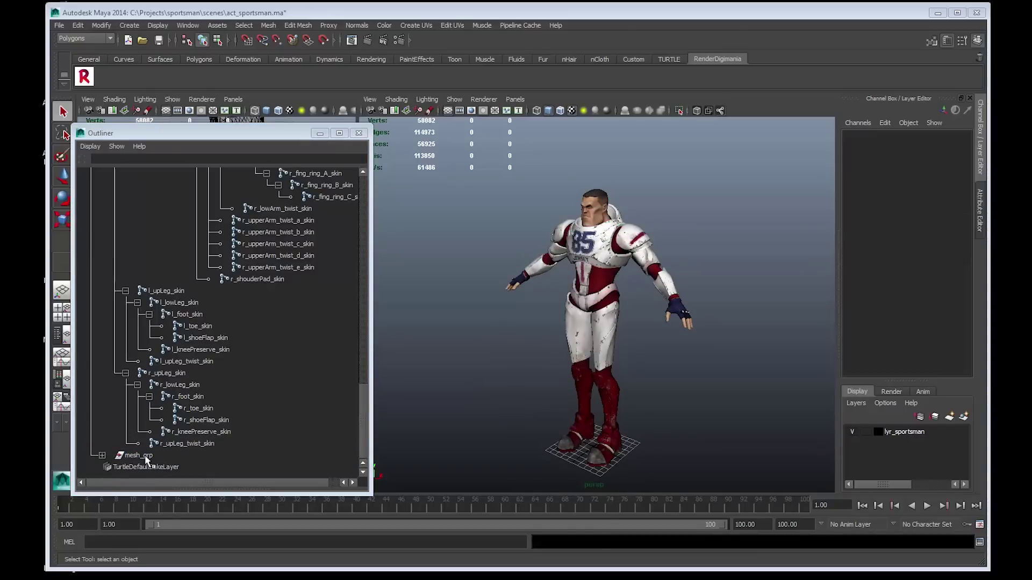
pyautogui.click(592, 338)
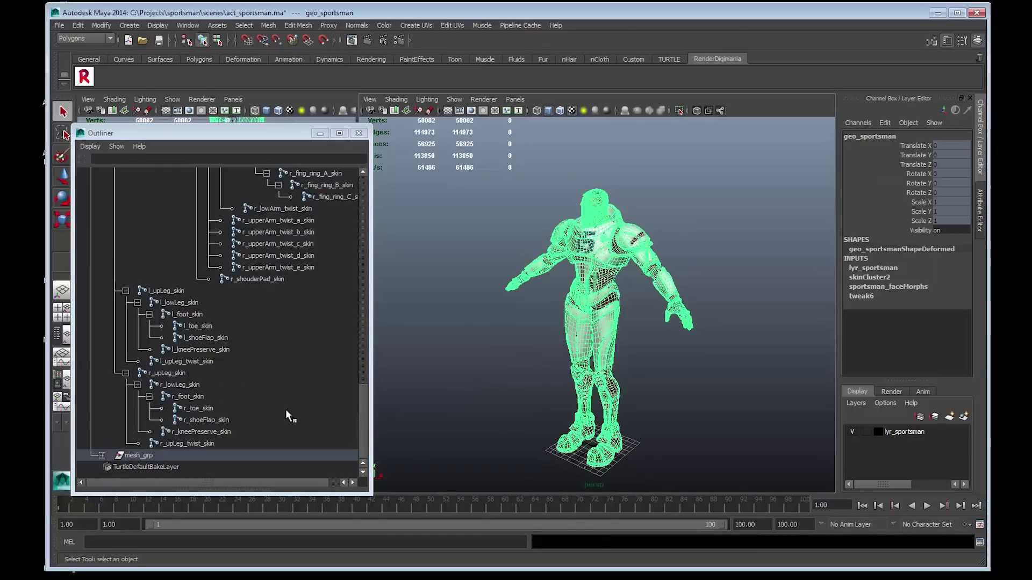
pyautogui.click(361, 423)
pyautogui.moveTo(360, 427); pyautogui.dragTo(362, 220)
pyautogui.rightClick(364, 216)
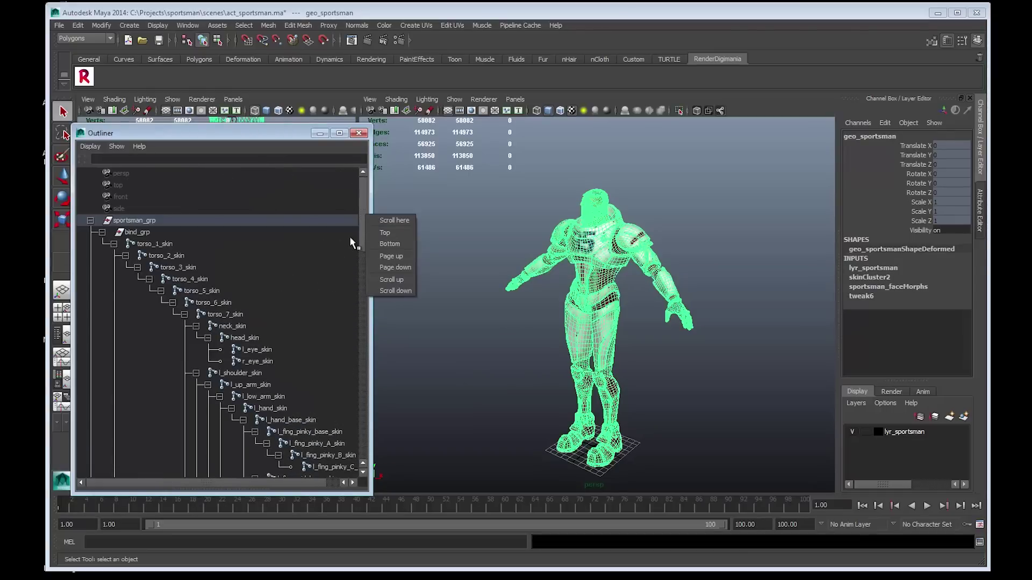
pyautogui.click(102, 232)
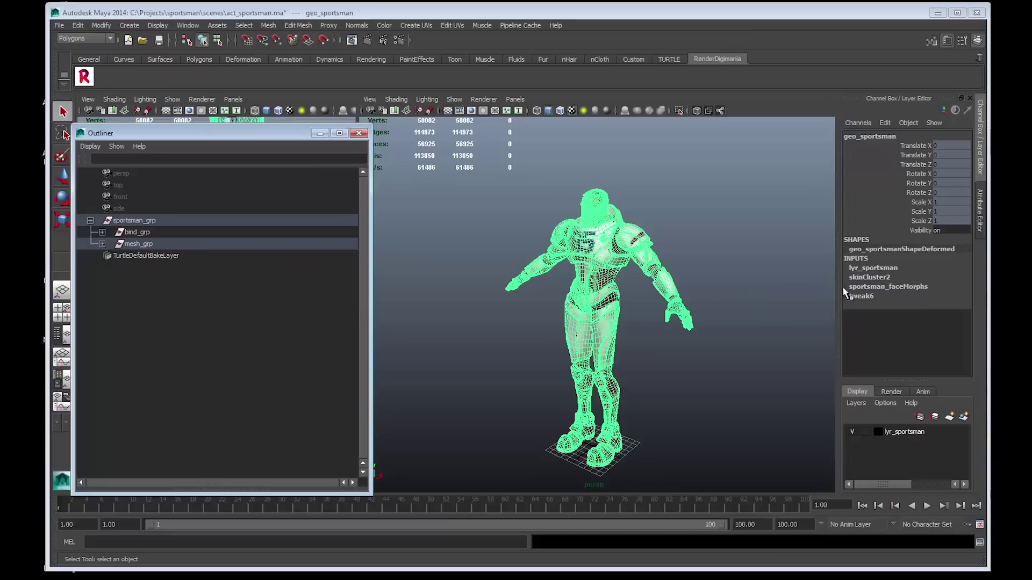
# Step: Break connections on geo_sportsman's Narrow, Smile, Wide, Frown and Open face-morph channels
pyautogui.click(632, 295)
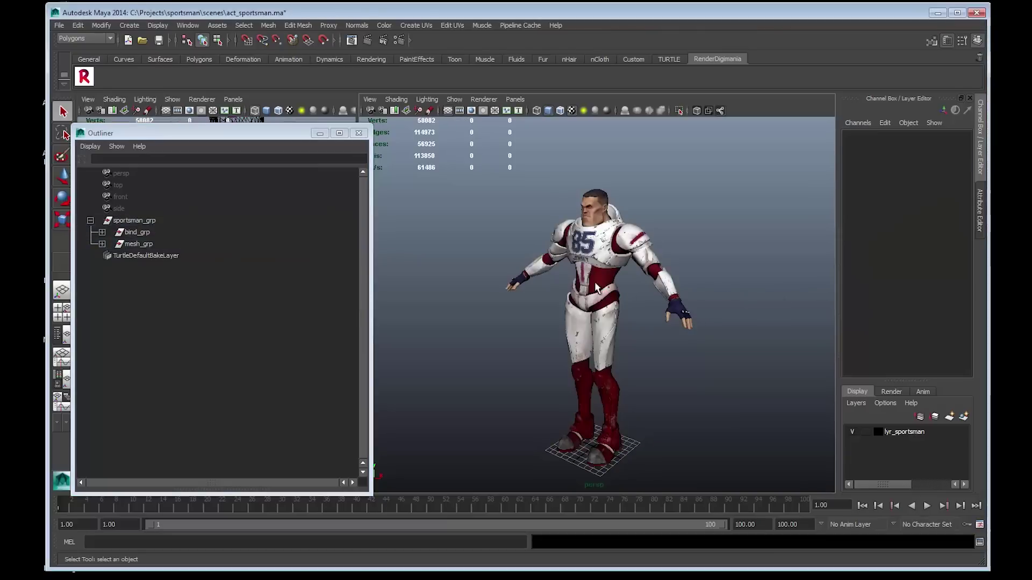
pyautogui.click(594, 282)
pyautogui.click(873, 287)
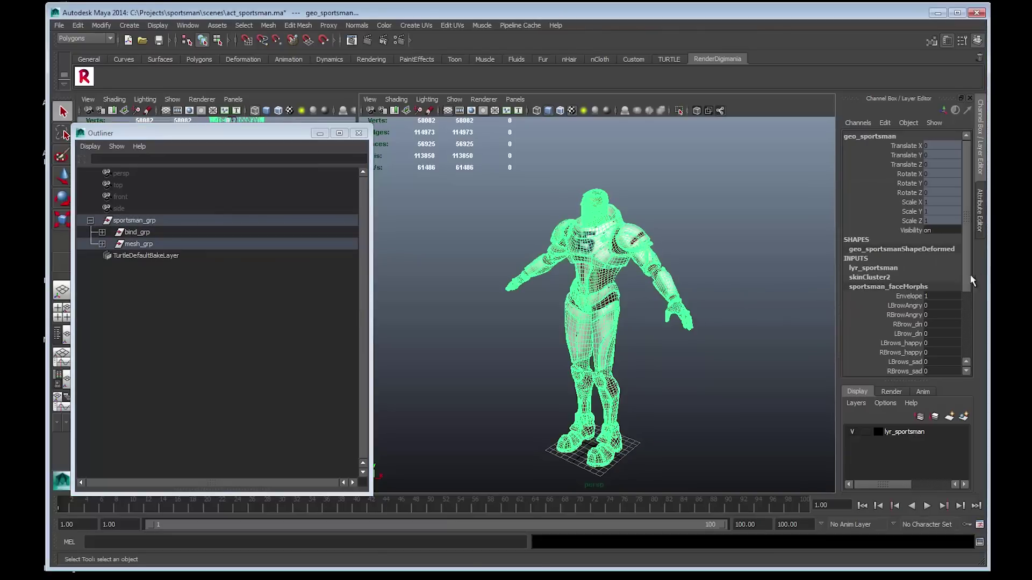
pyautogui.moveTo(967, 269); pyautogui.dragTo(968, 338)
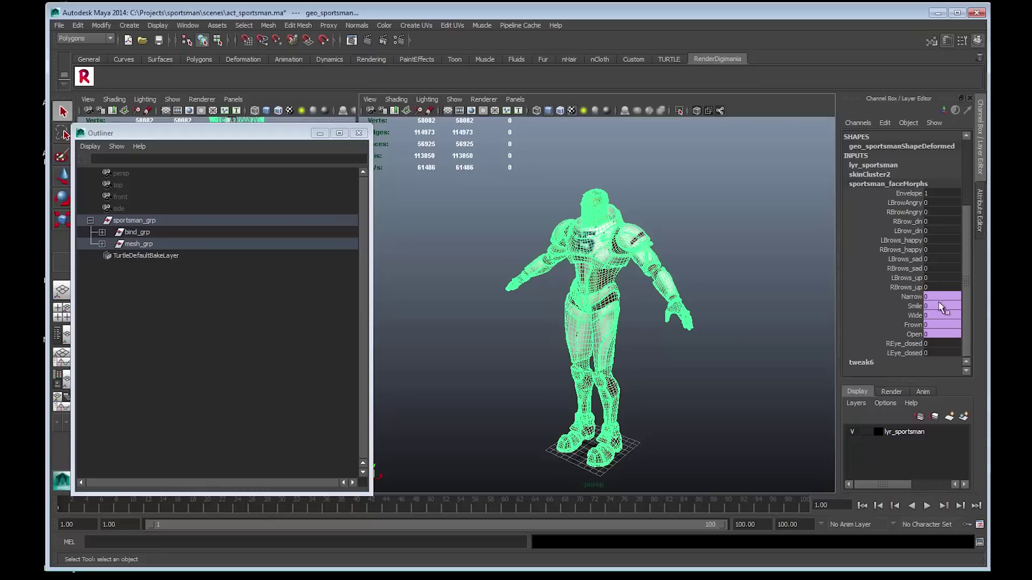
pyautogui.keyDown('shift'); pyautogui.click(917, 334); pyautogui.keyUp('shift')
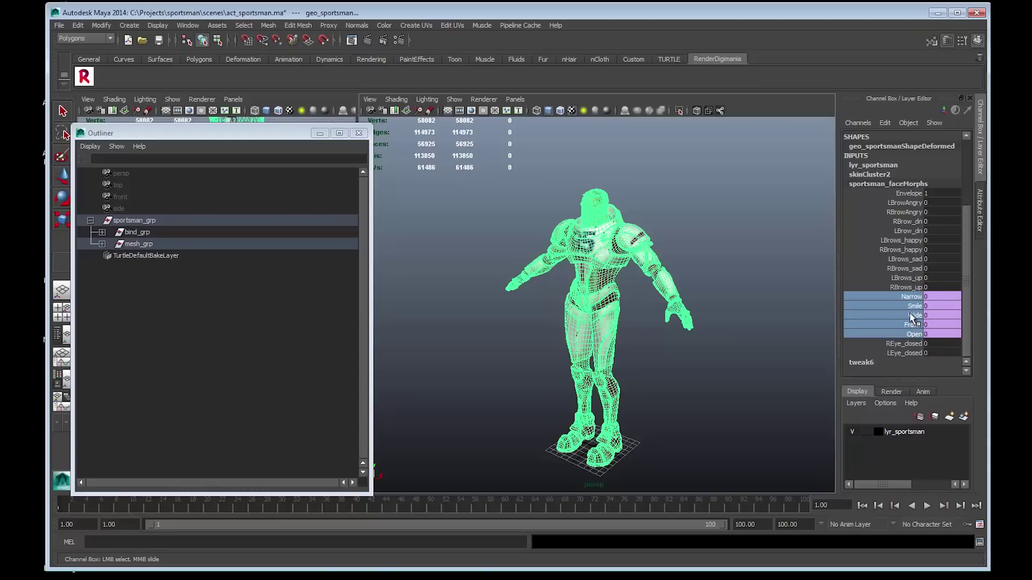
pyautogui.rightClick(912, 318)
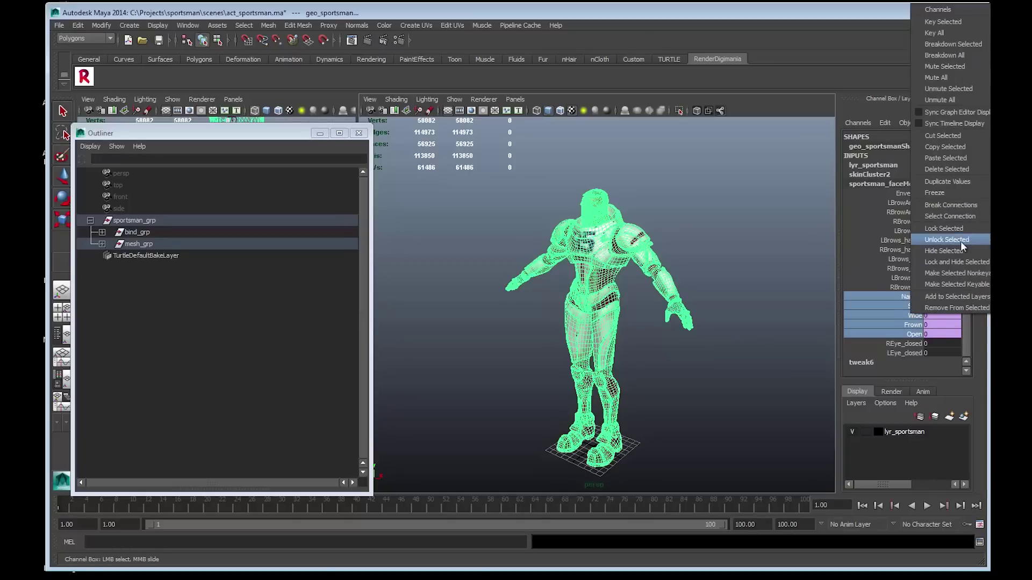
pyautogui.click(946, 207)
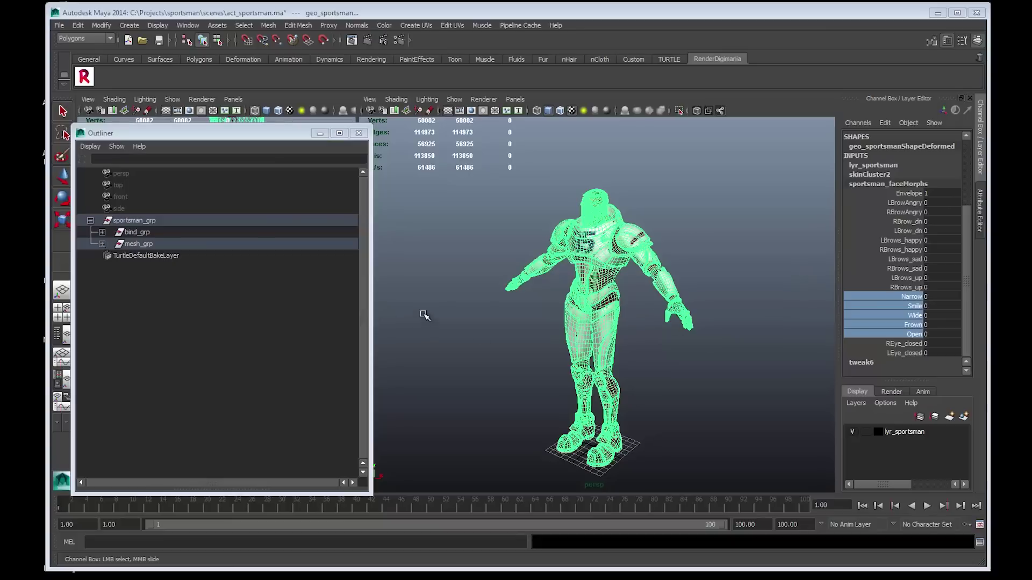
# Step: Set export_SM2_actorToPackage as the current FBX preset in the Export All options
pyautogui.click(58, 25)
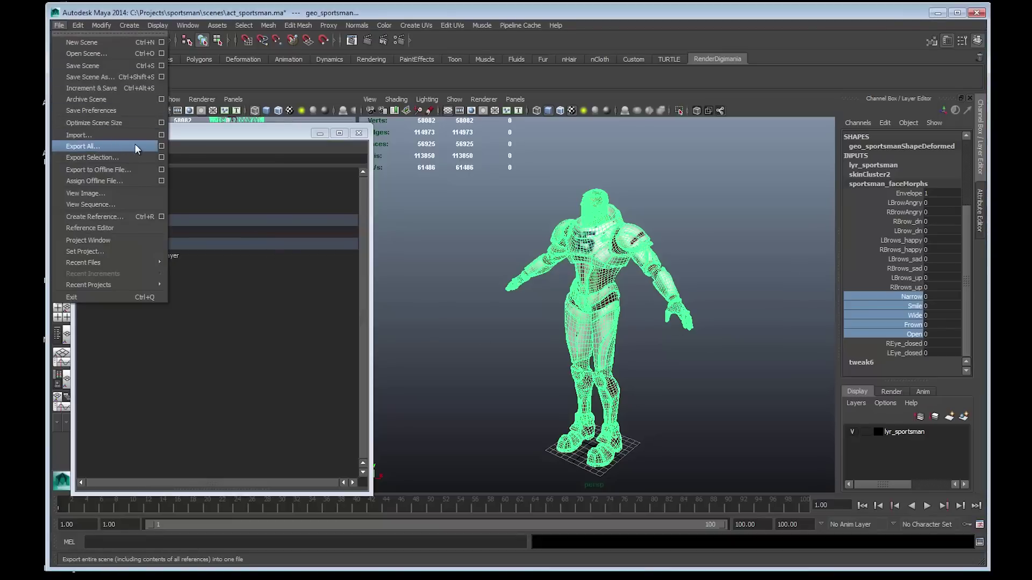
pyautogui.click(160, 146)
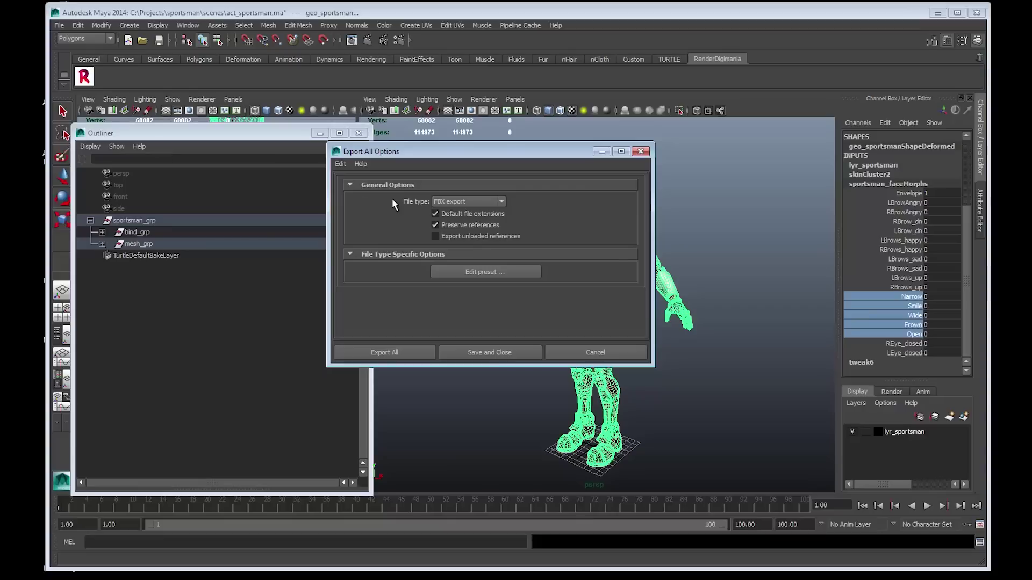
pyautogui.moveTo(419, 153); pyautogui.dragTo(218, 84)
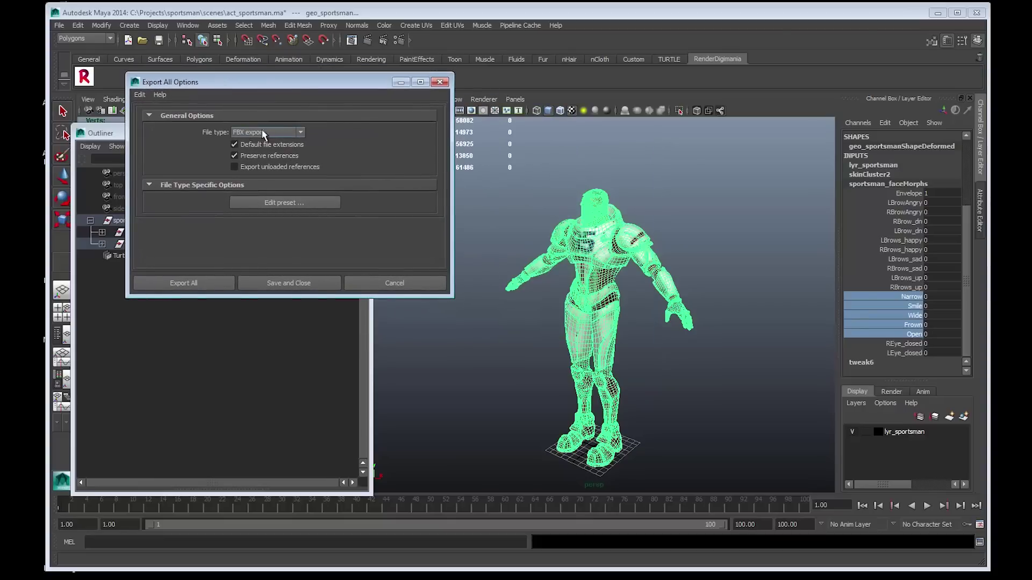
pyautogui.click(277, 204)
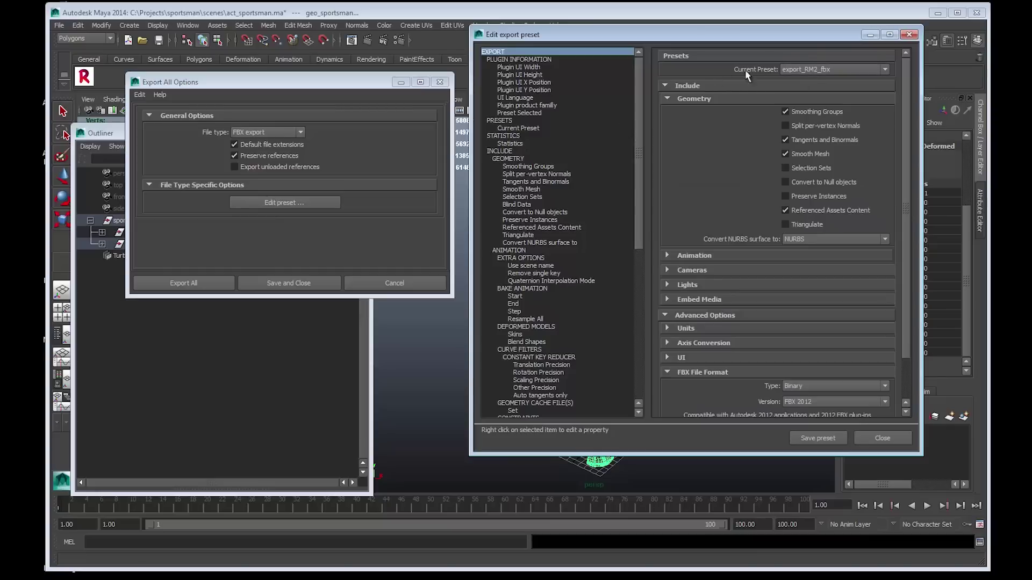
pyautogui.click(859, 69)
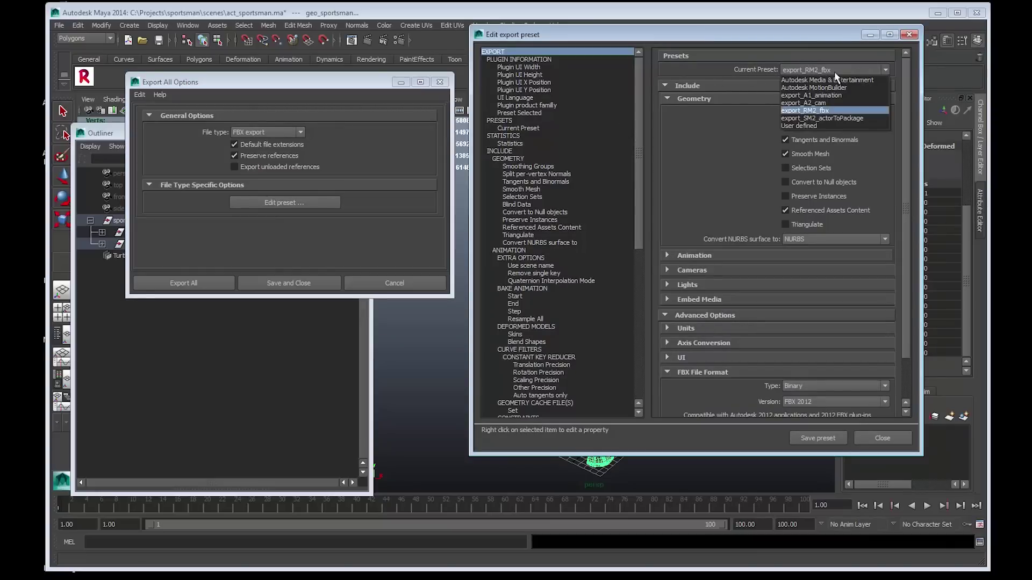
pyautogui.click(827, 118)
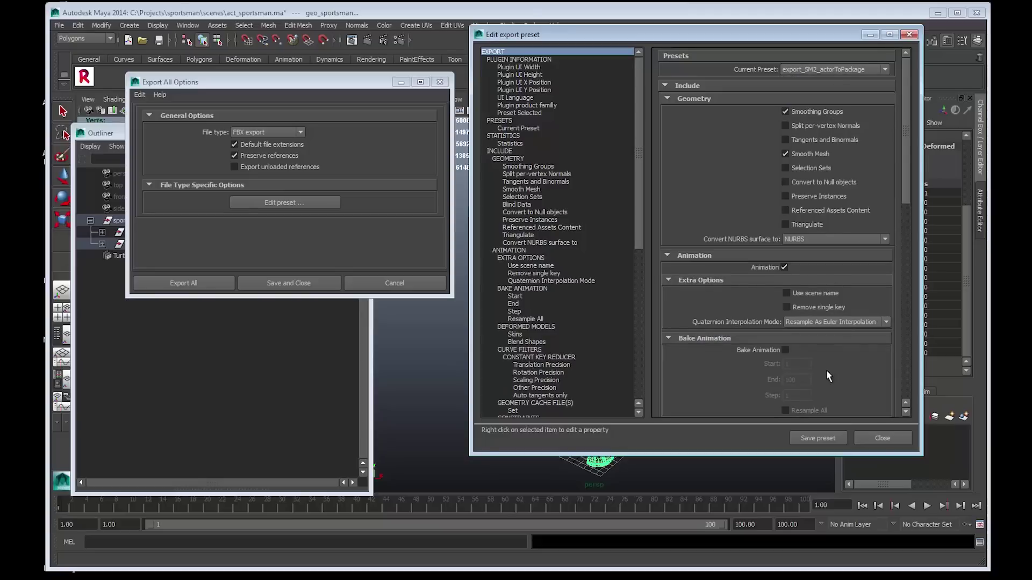
pyautogui.click(882, 439)
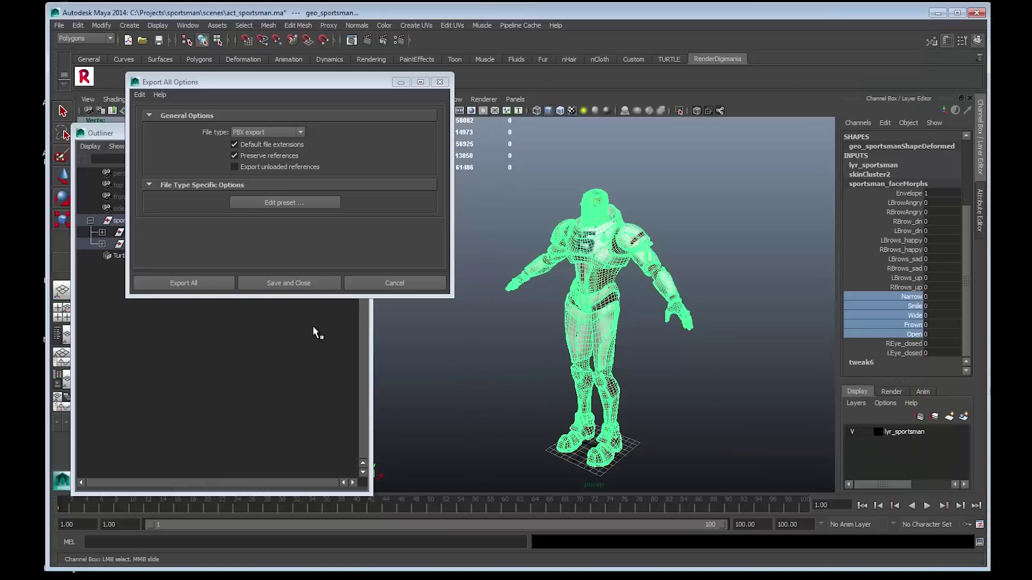
# Step: Export the whole scene as MySportsman.fbx into the C:\Projects\sportsman\fbx folder
pyautogui.click(184, 283)
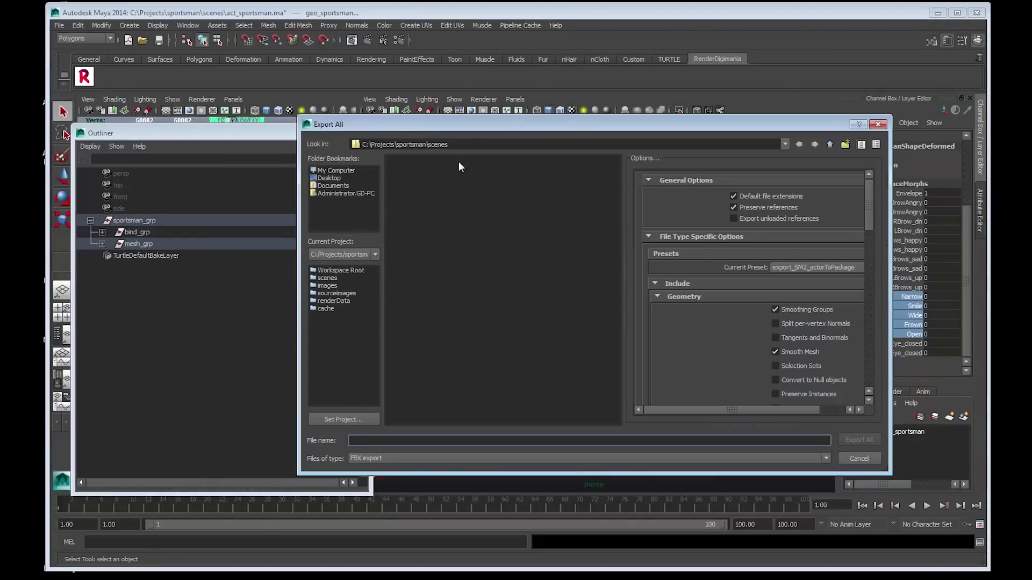
pyautogui.moveTo(456, 127); pyautogui.dragTo(340, 113)
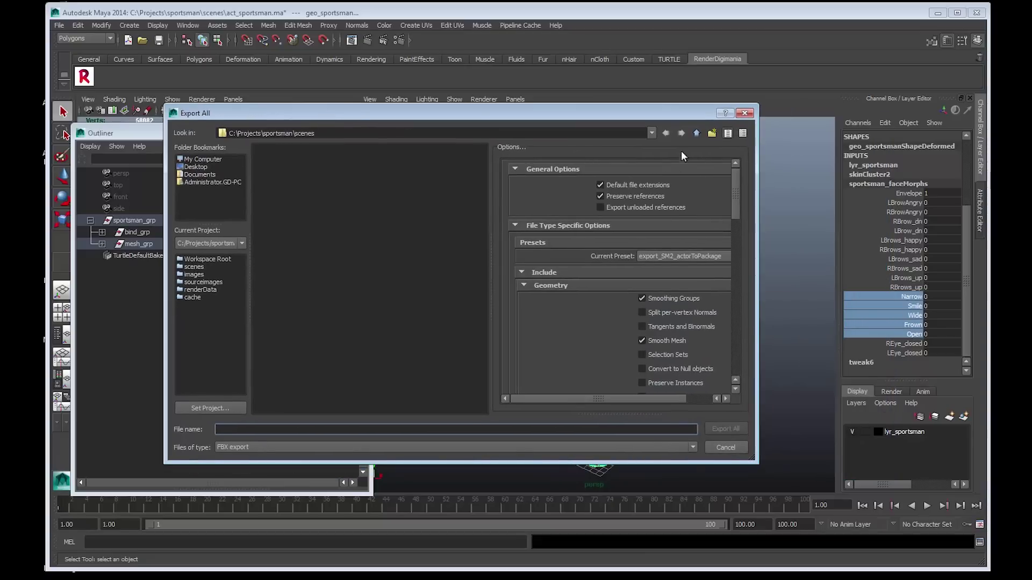
pyautogui.click(696, 133)
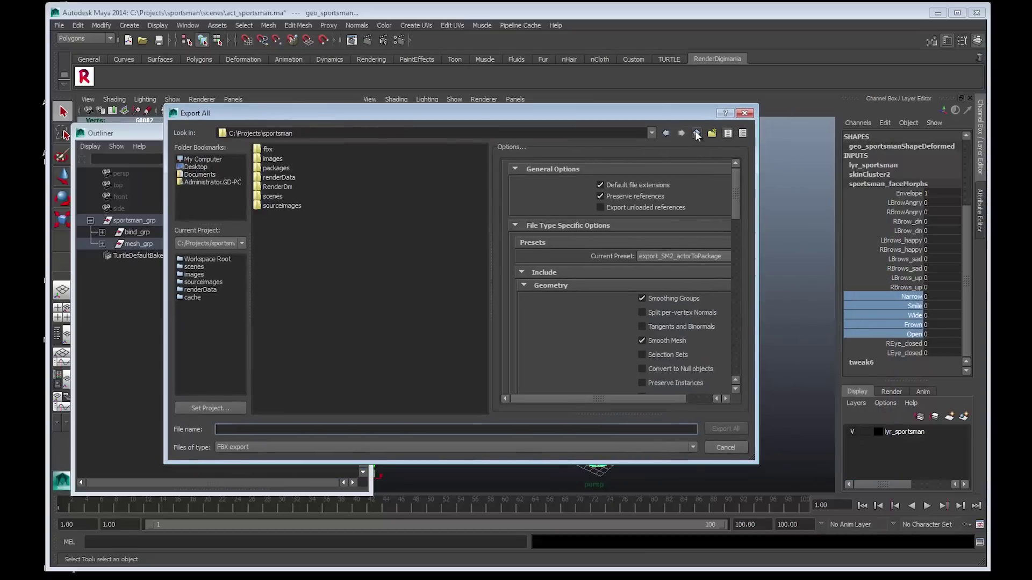
pyautogui.click(272, 152)
pyautogui.doubleClick(272, 152)
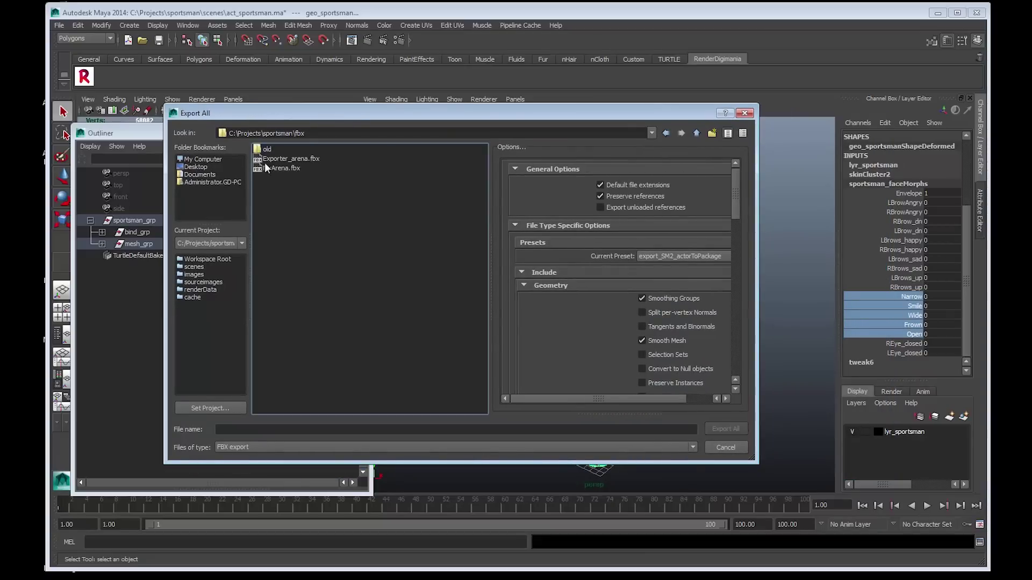
pyautogui.click(223, 430)
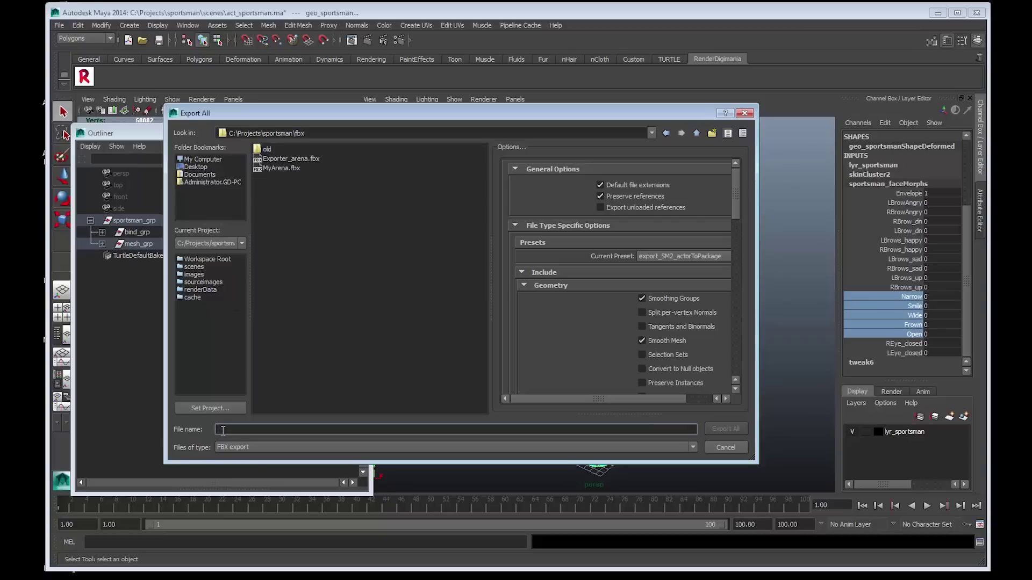
pyautogui.write('My')
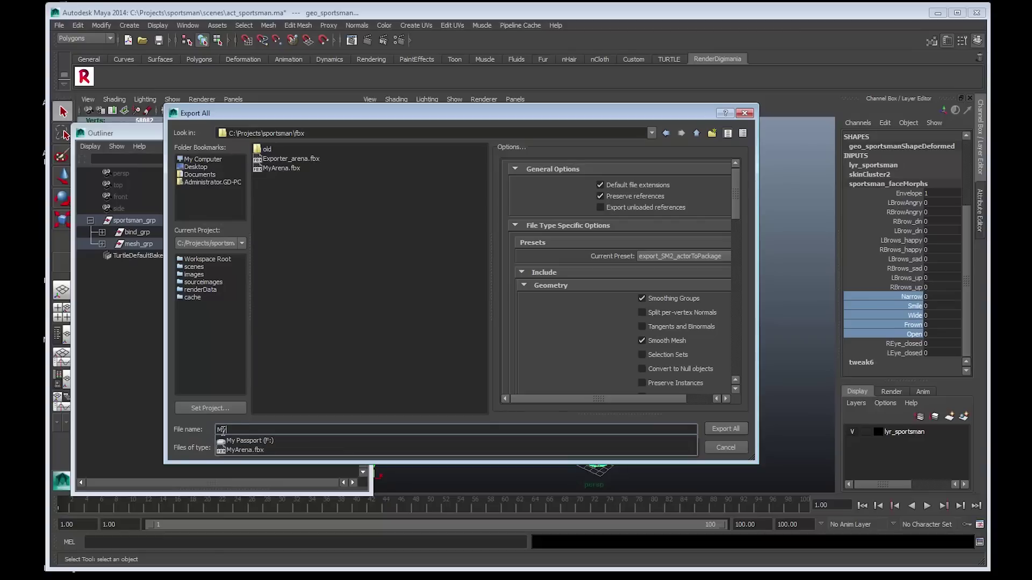
pyautogui.write('Sport')
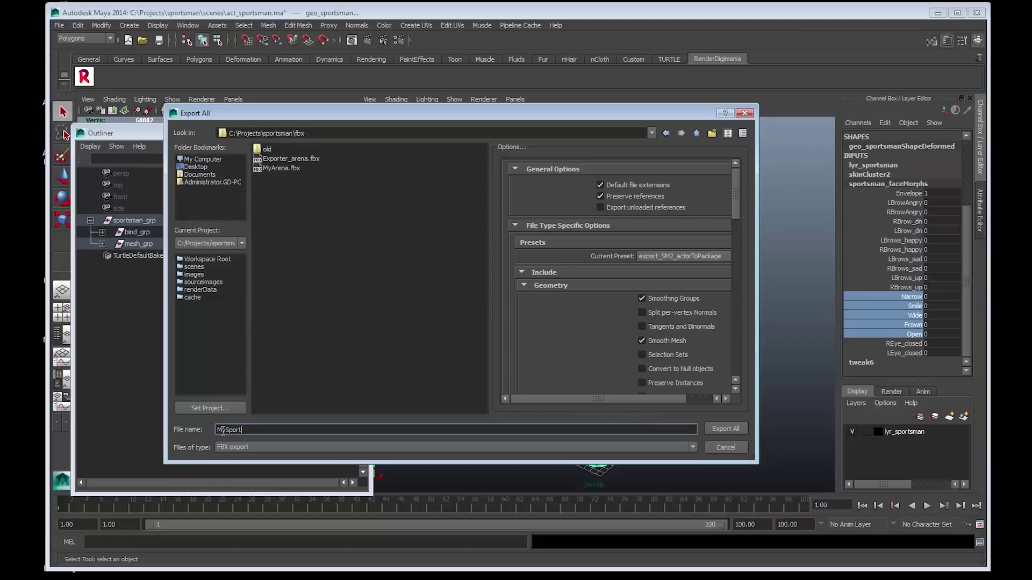
pyautogui.write('sman')
pyautogui.click(733, 430)
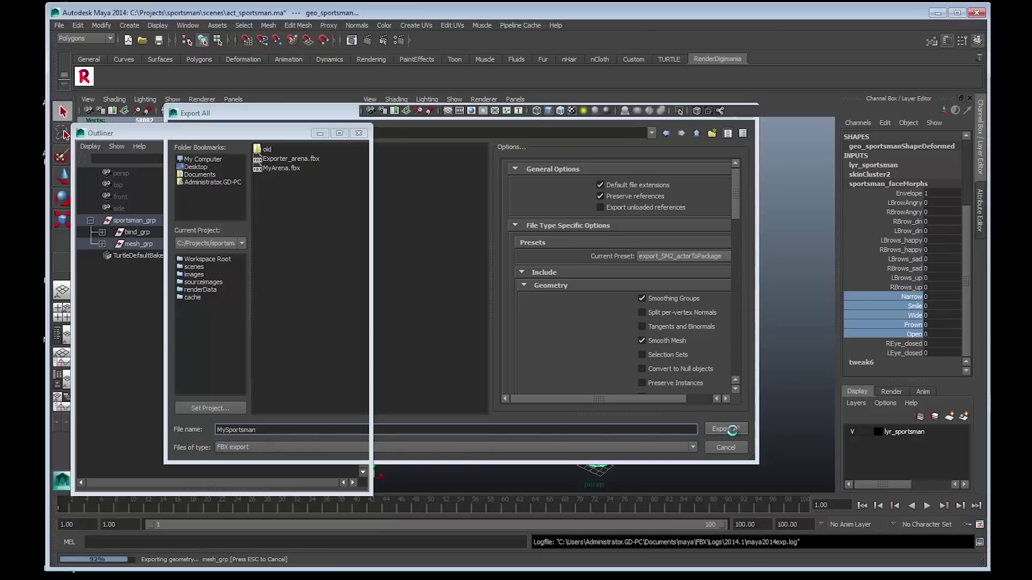